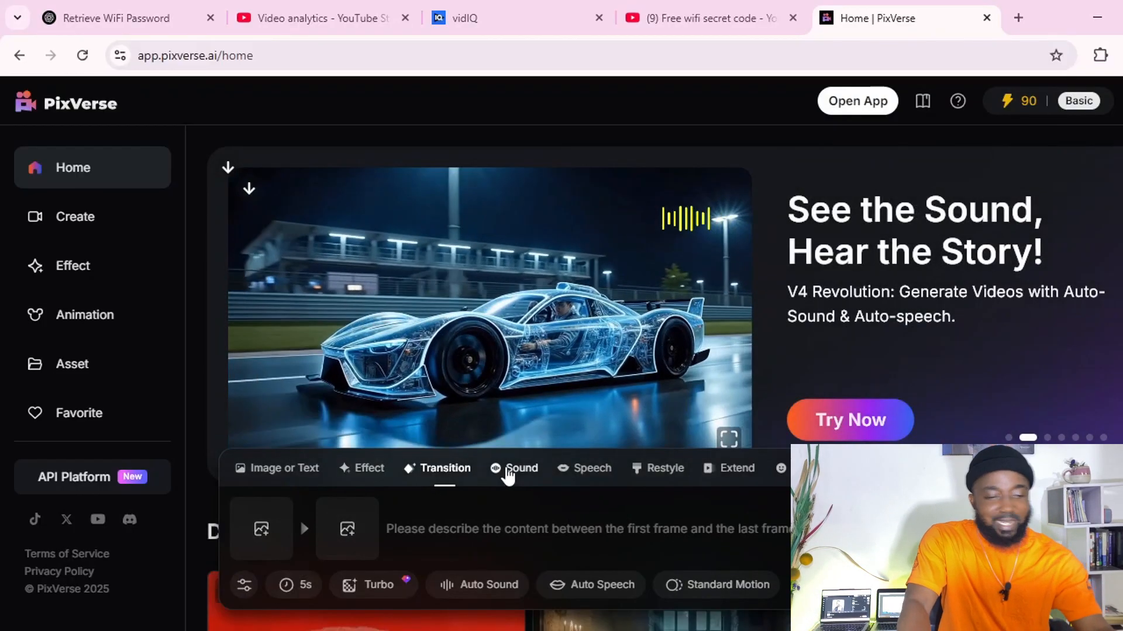
# Step: Look through the Sound, Restyle and Extend creation modes, including the styles offered for restyling a video
pyautogui.click(508, 474)
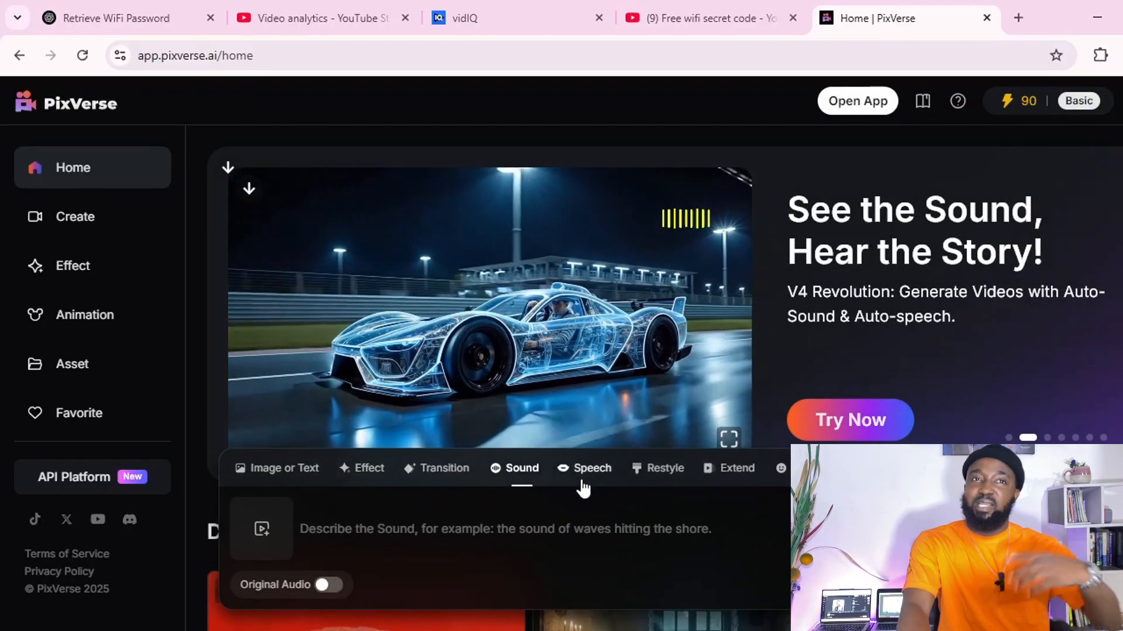
pyautogui.click(665, 468)
pyautogui.click(340, 529)
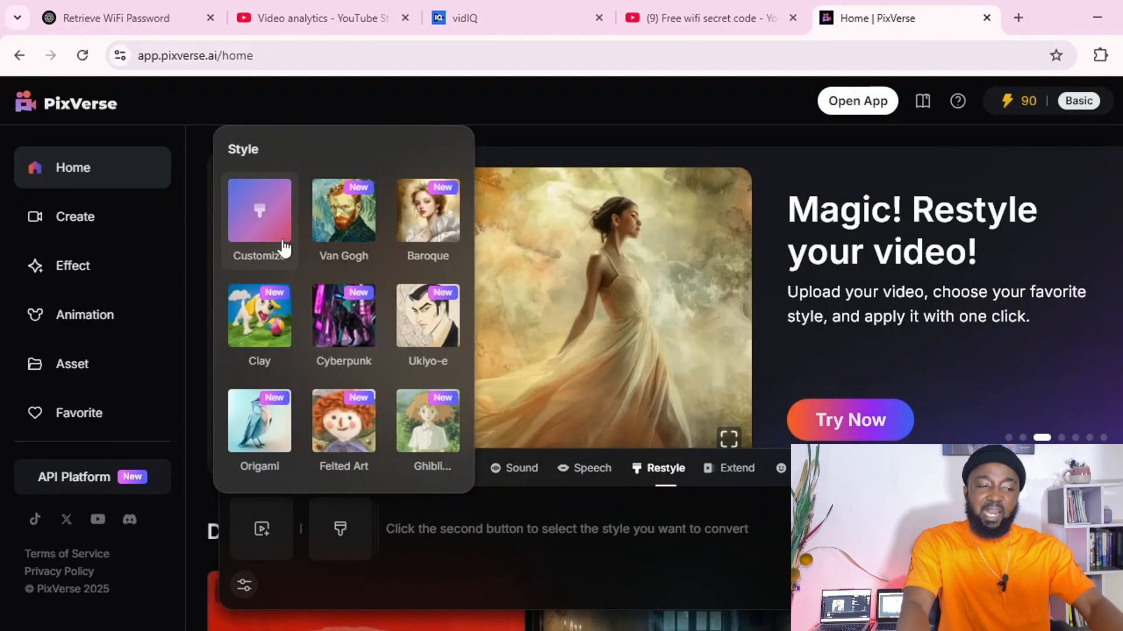
pyautogui.scroll(-5, 403, 284)
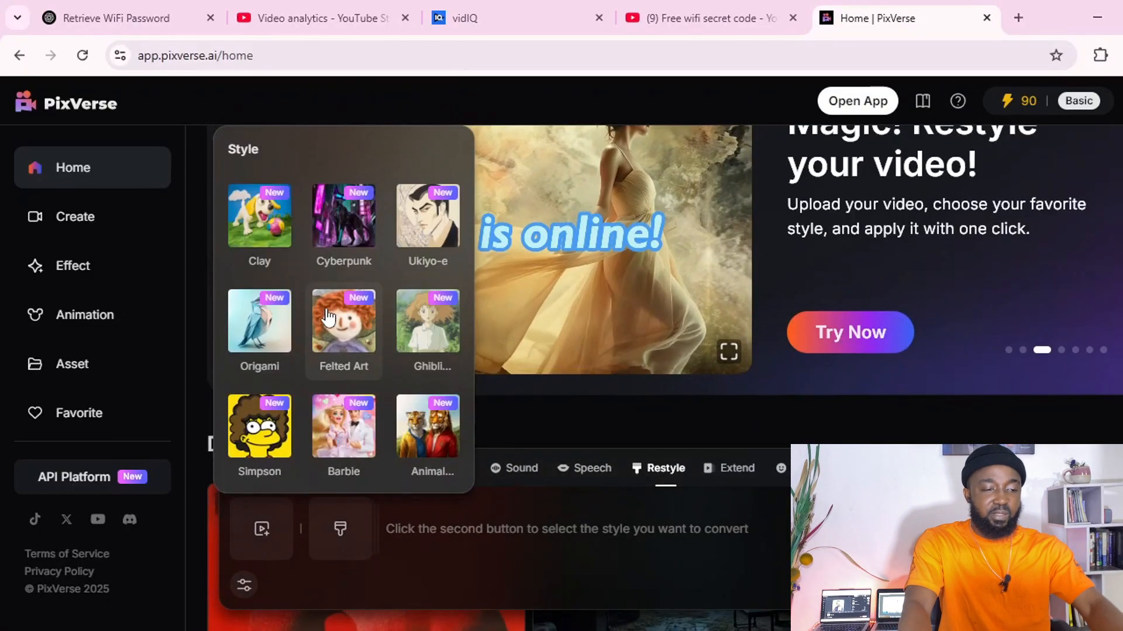
pyautogui.scroll(3, 403, 284)
pyautogui.click(747, 471)
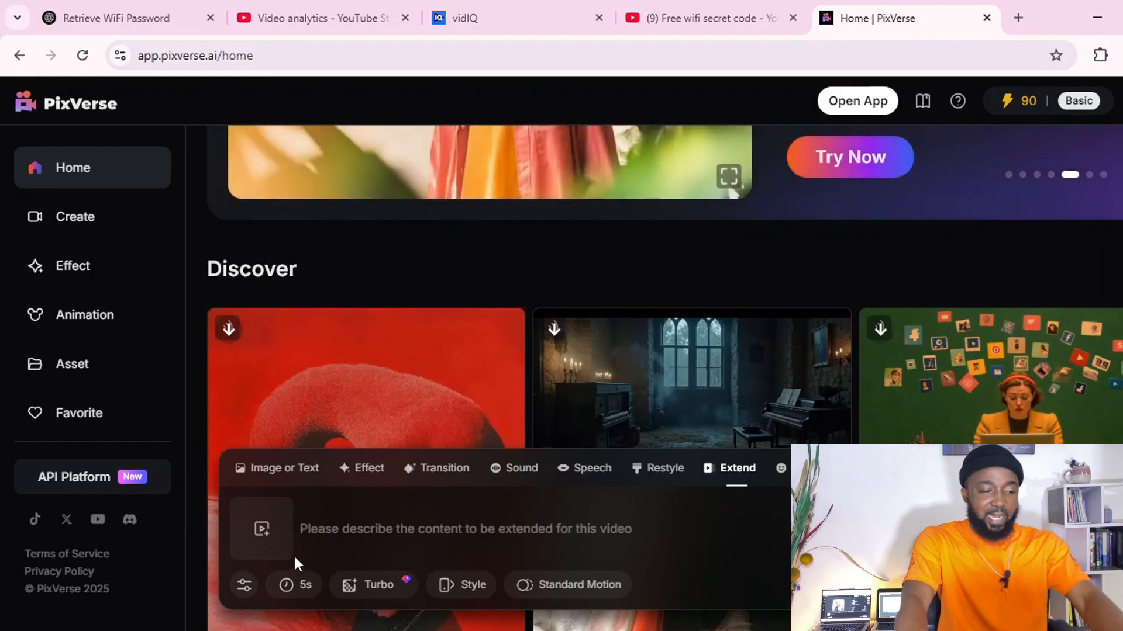
# Step: Upload IMG_9448 from the Downloads folder as the source image in Image or Text mode
pyautogui.click(280, 476)
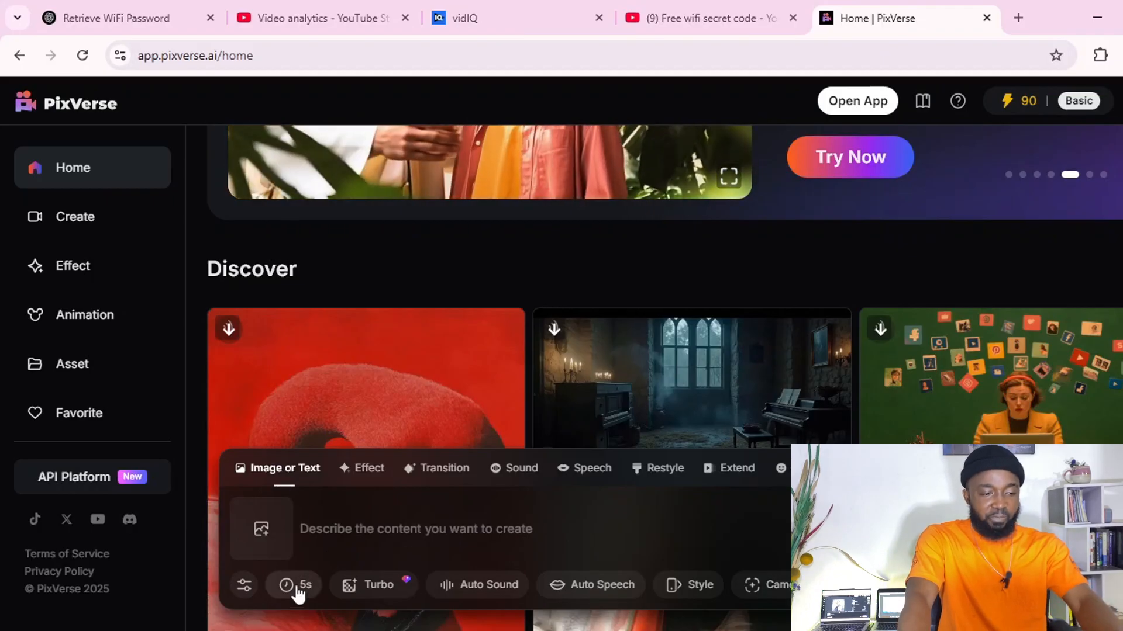
pyautogui.click(268, 528)
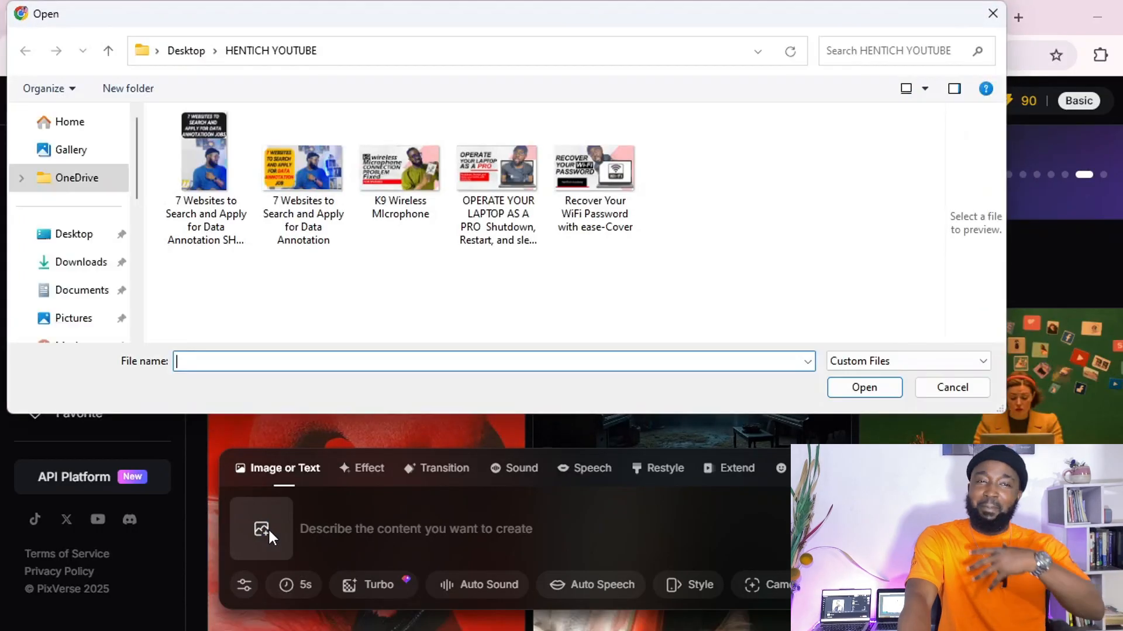
pyautogui.click(80, 264)
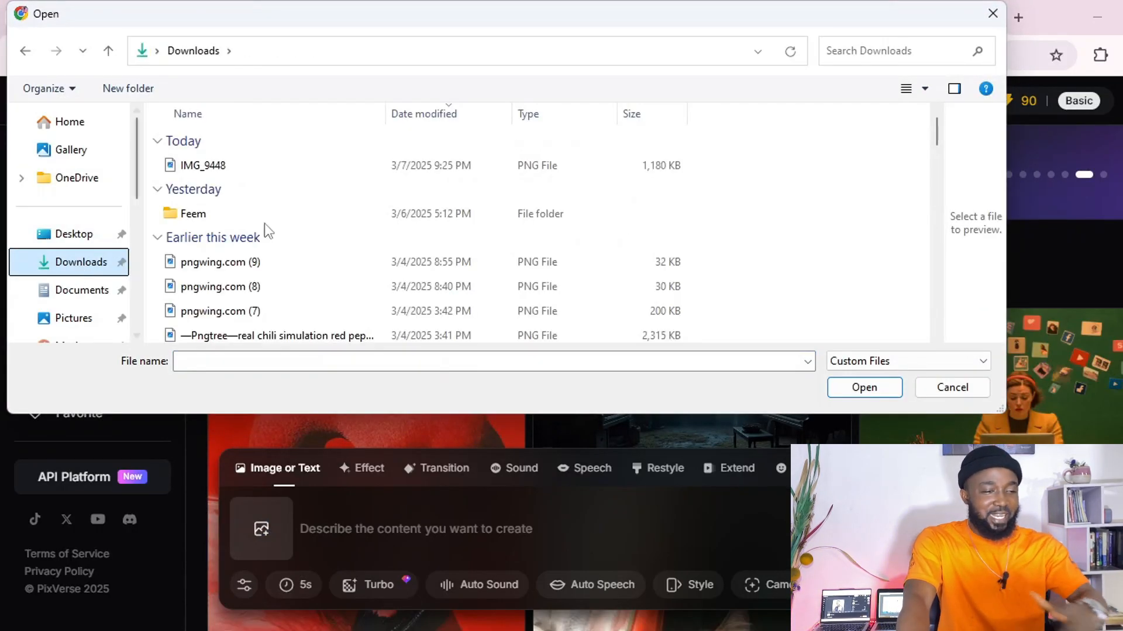
pyautogui.click(245, 166)
pyautogui.click(861, 388)
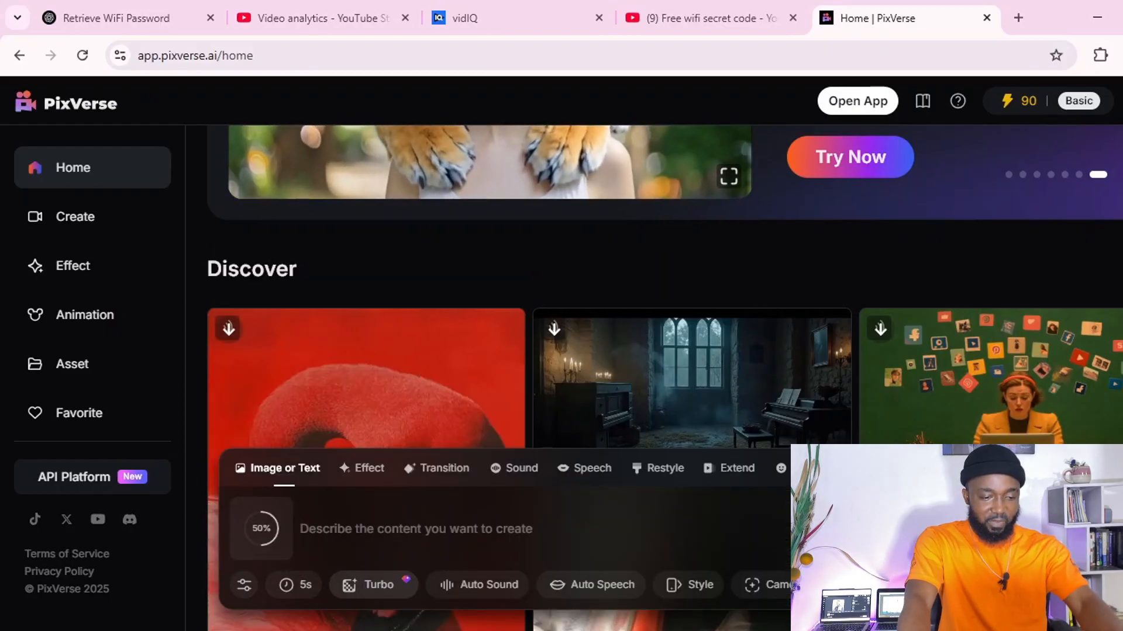
# Step: View IMG_9448 enlarged from the Downloads folder in File Explorer, and return to PixVerse in the browser
pyautogui.moveTo(585, 628)
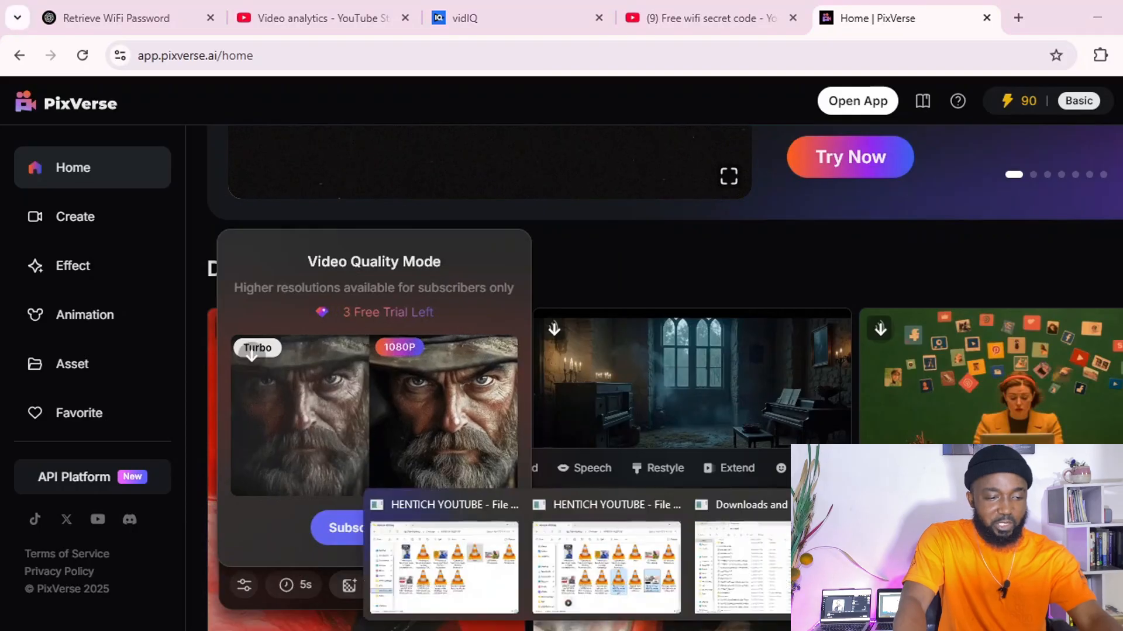
pyautogui.click(707, 540)
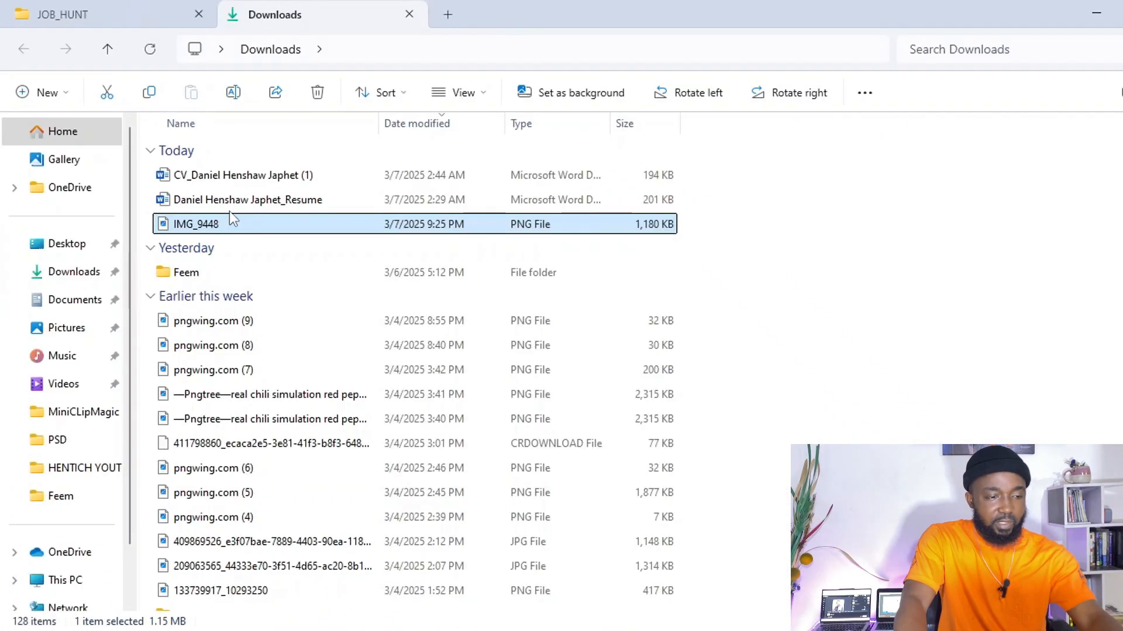
pyautogui.doubleClick(232, 215)
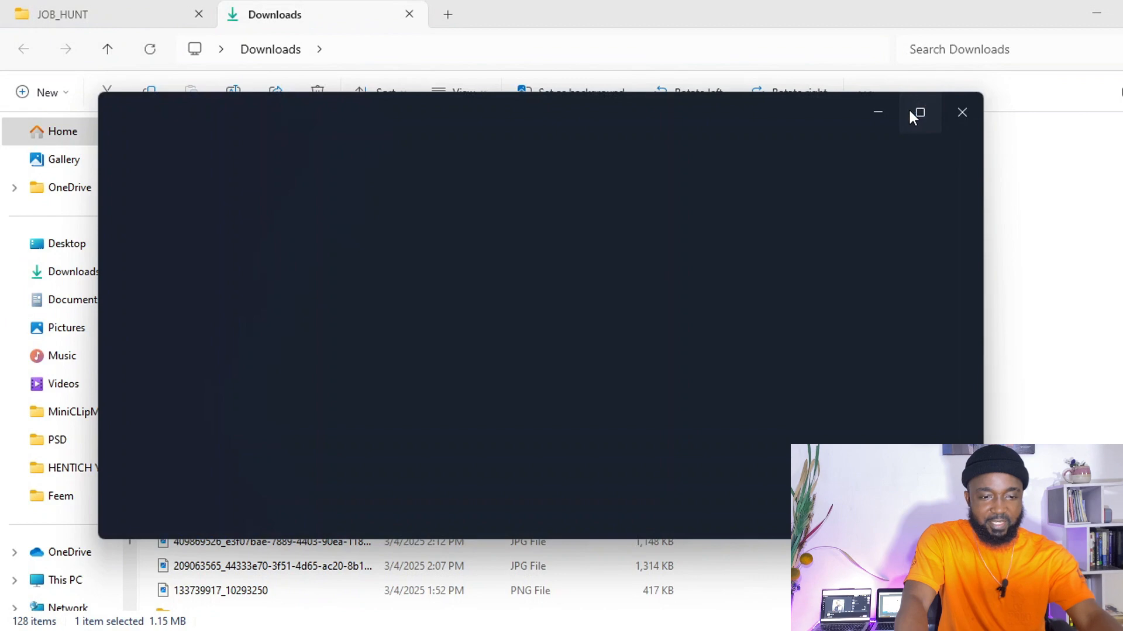
pyautogui.click(911, 111)
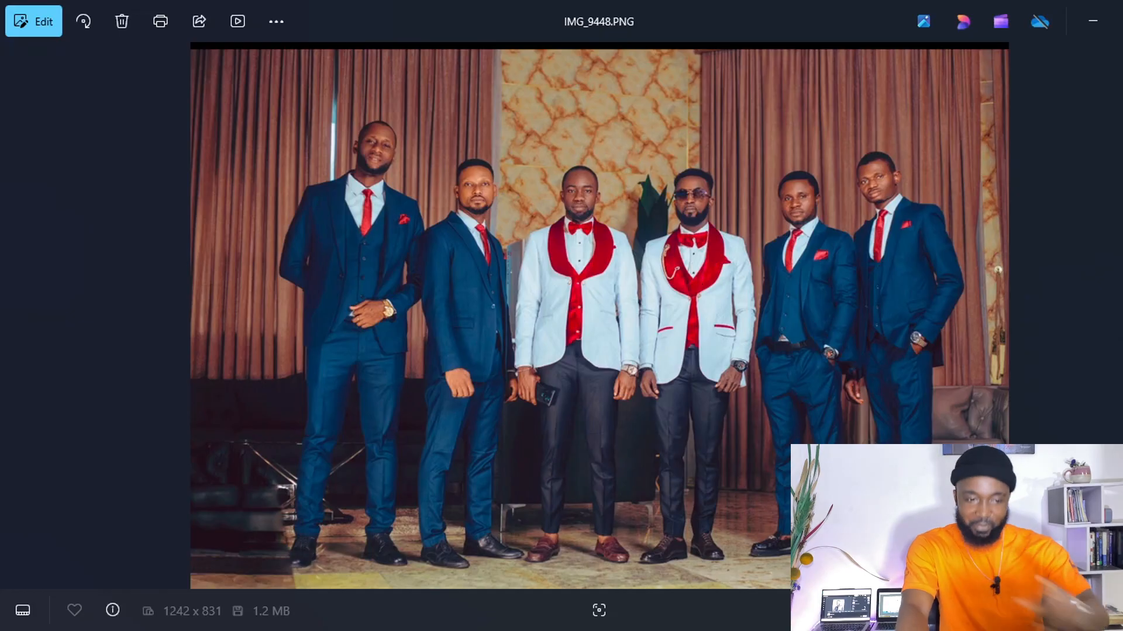
pyautogui.click(1077, 11)
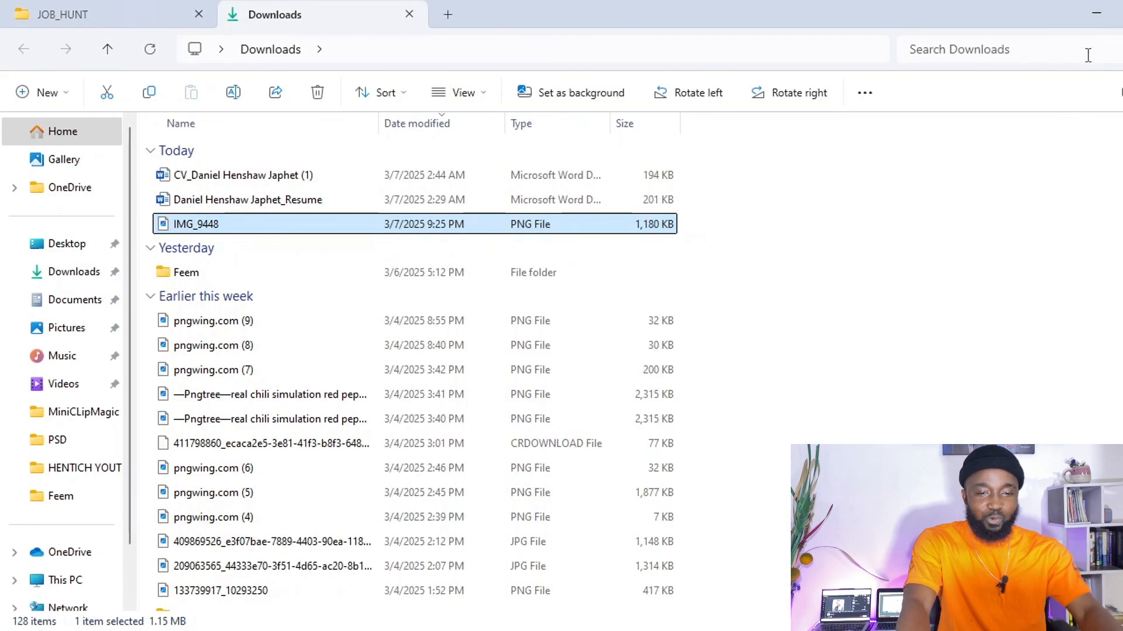
pyautogui.click(1097, 13)
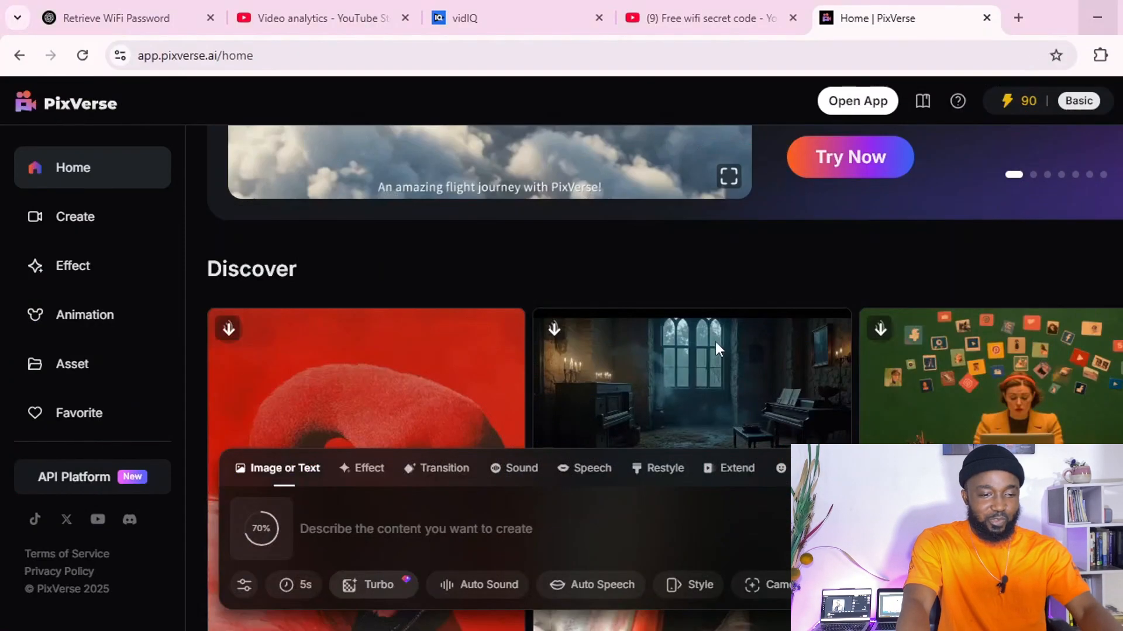
# Step: Enter the prompt "I need to make the guys move around and shake hands while smiling and giggling" and generate the video
pyautogui.click(504, 532)
pyautogui.write('I ne')
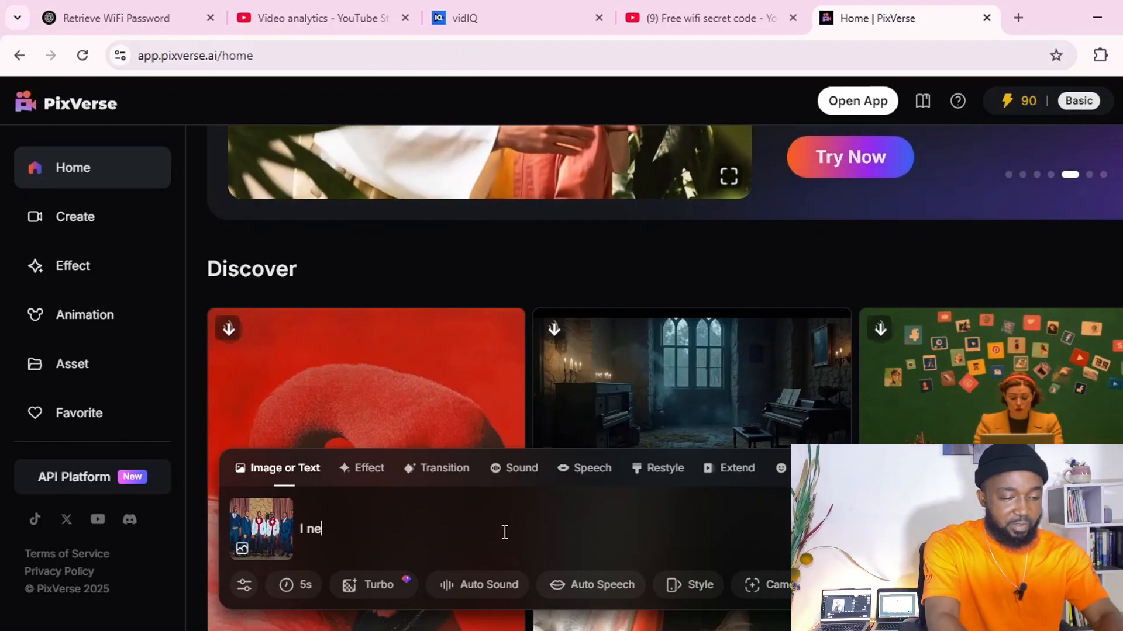
pyautogui.write('ed to')
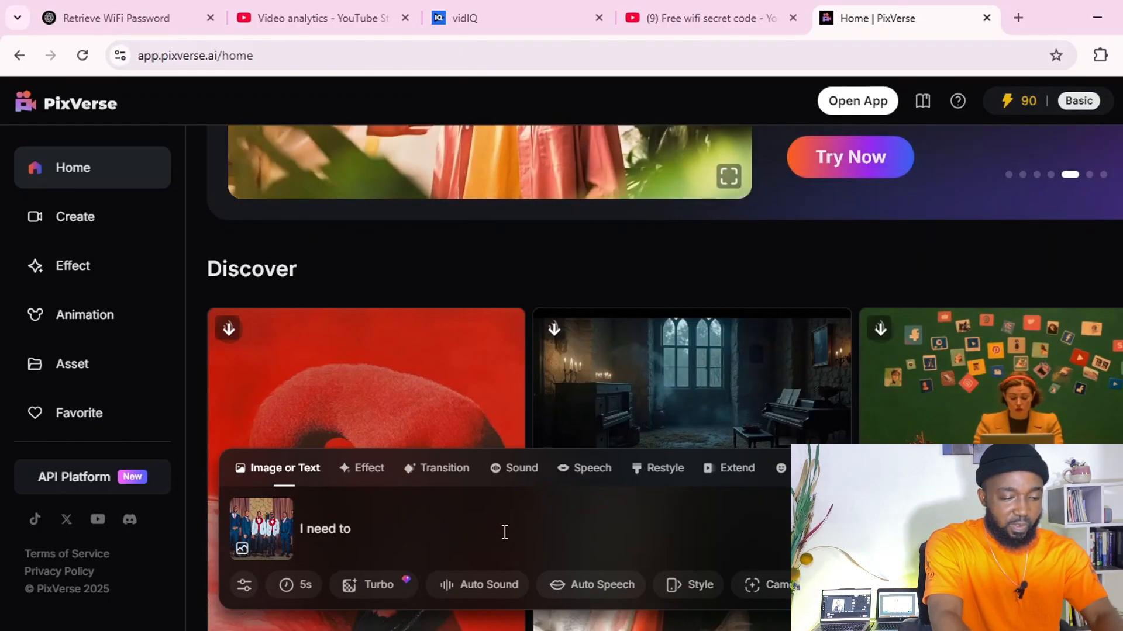
pyautogui.write(' make the')
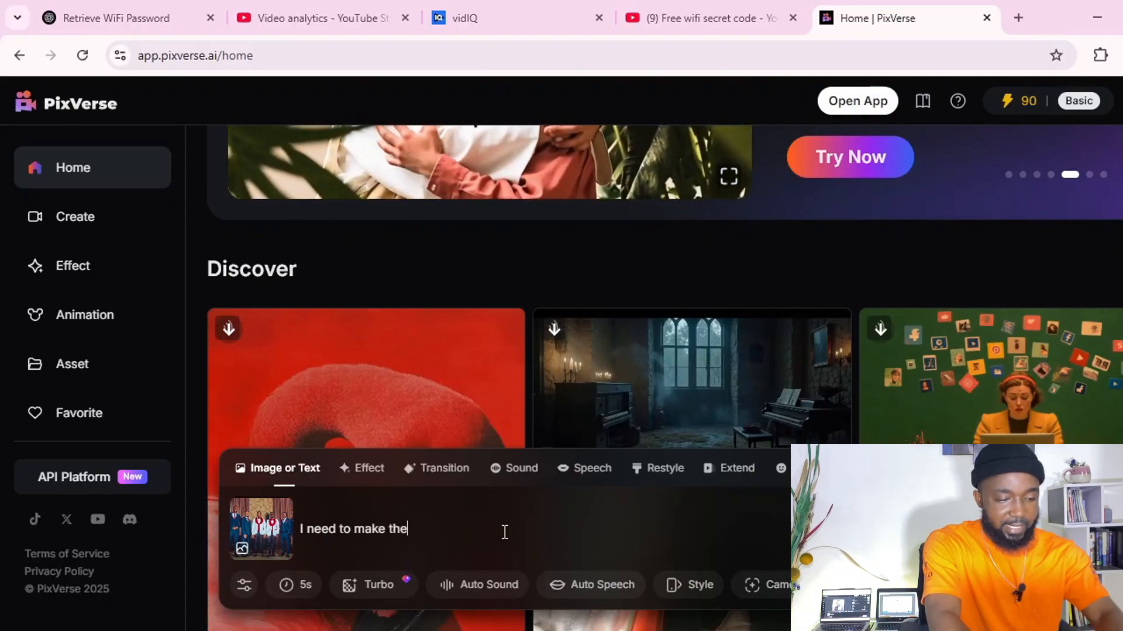
pyautogui.write(' guys ')
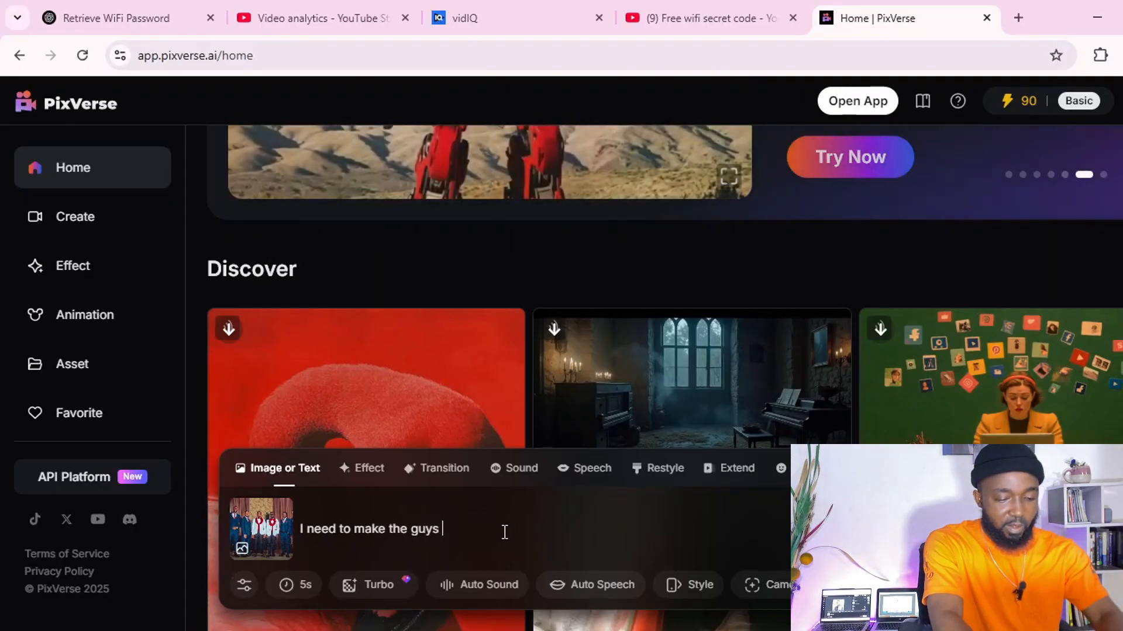
pyautogui.write('move around and shake')
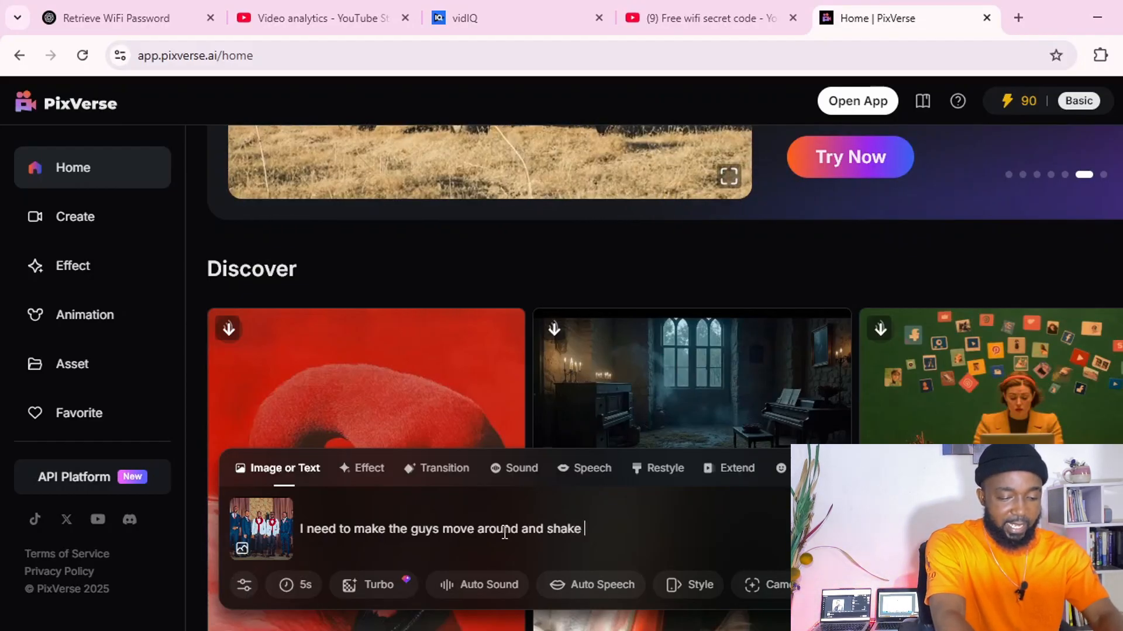
pyautogui.write('ha')
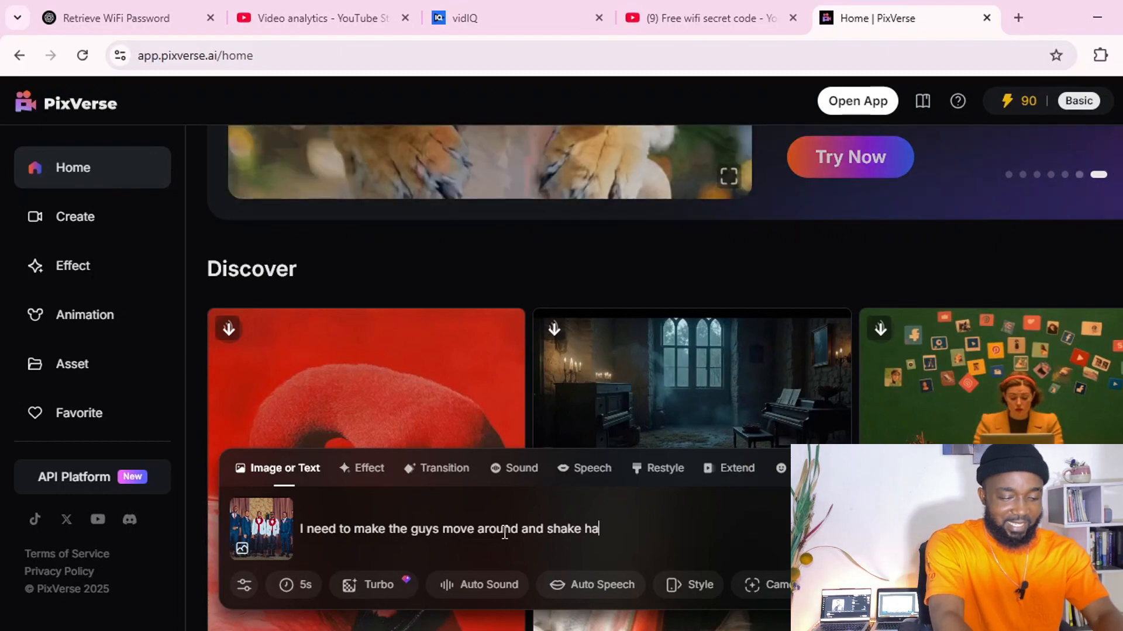
pyautogui.write('nds')
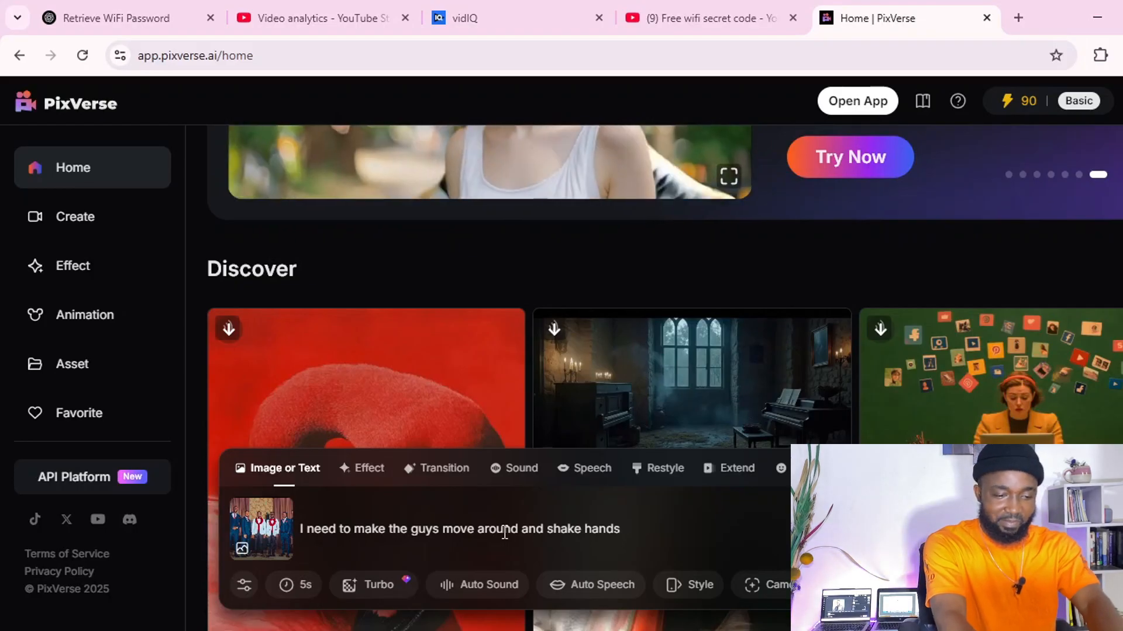
pyautogui.write('while smiling and giggling')
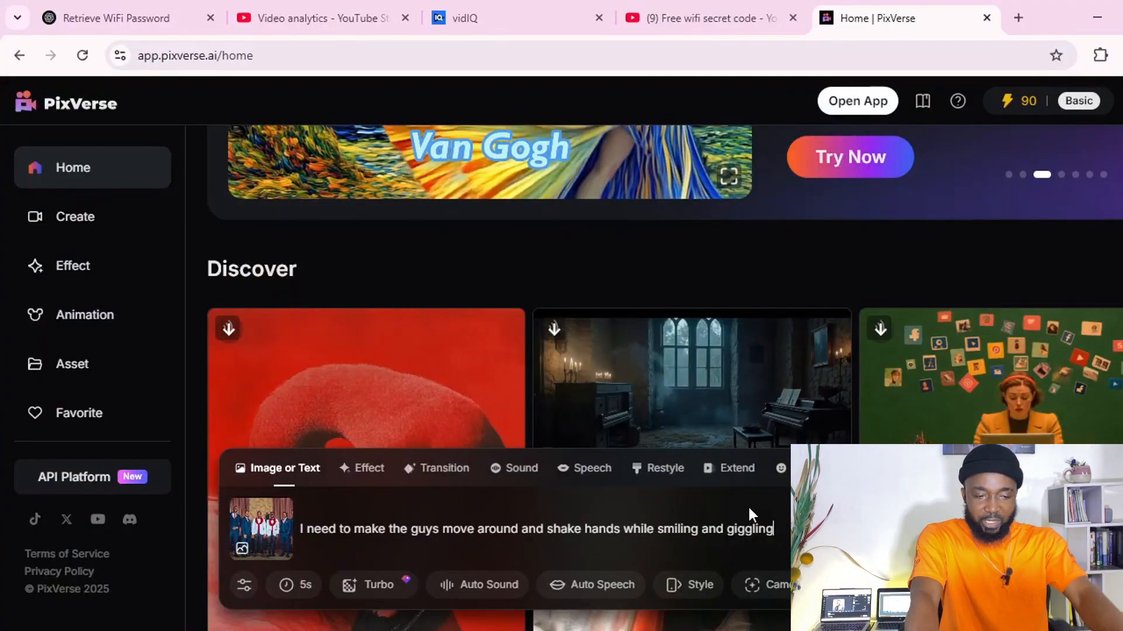
pyautogui.click(773, 529)
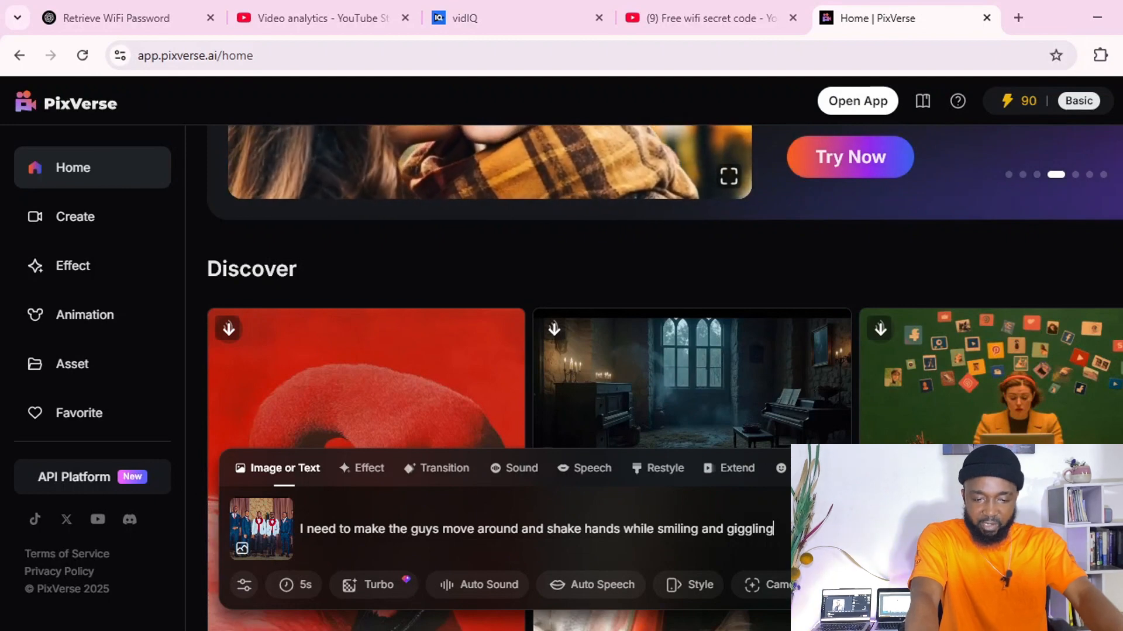
pyautogui.scroll(5, 915, 442)
pyautogui.press('Return')
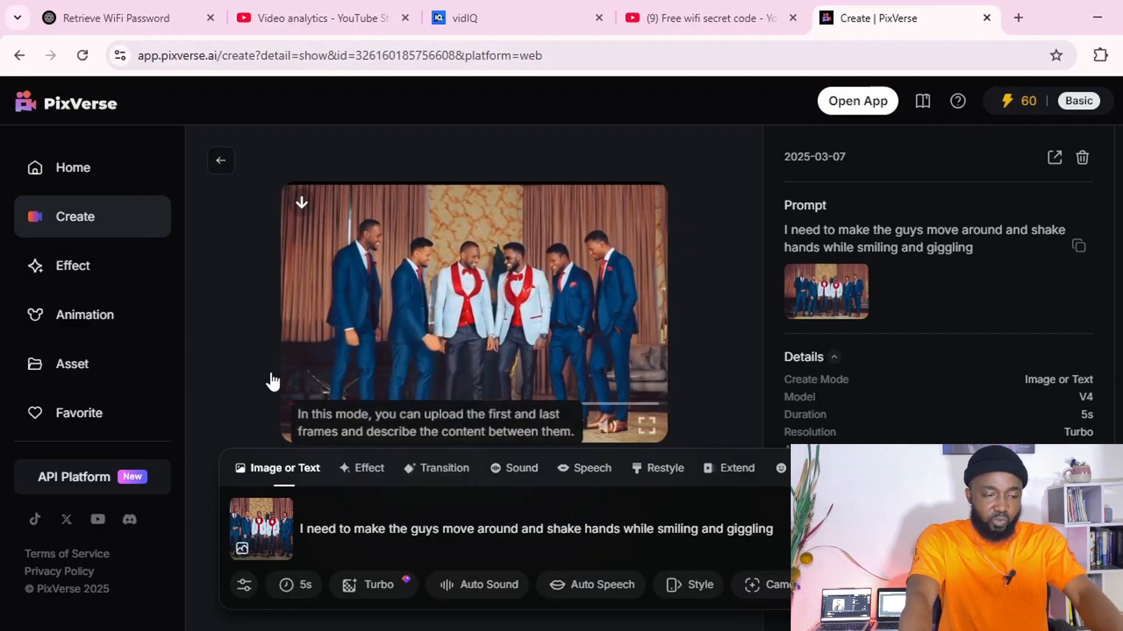
# Step: Choose the Sound option for the generated handshake video and review its playback
pyautogui.scroll(-2, 576, 334)
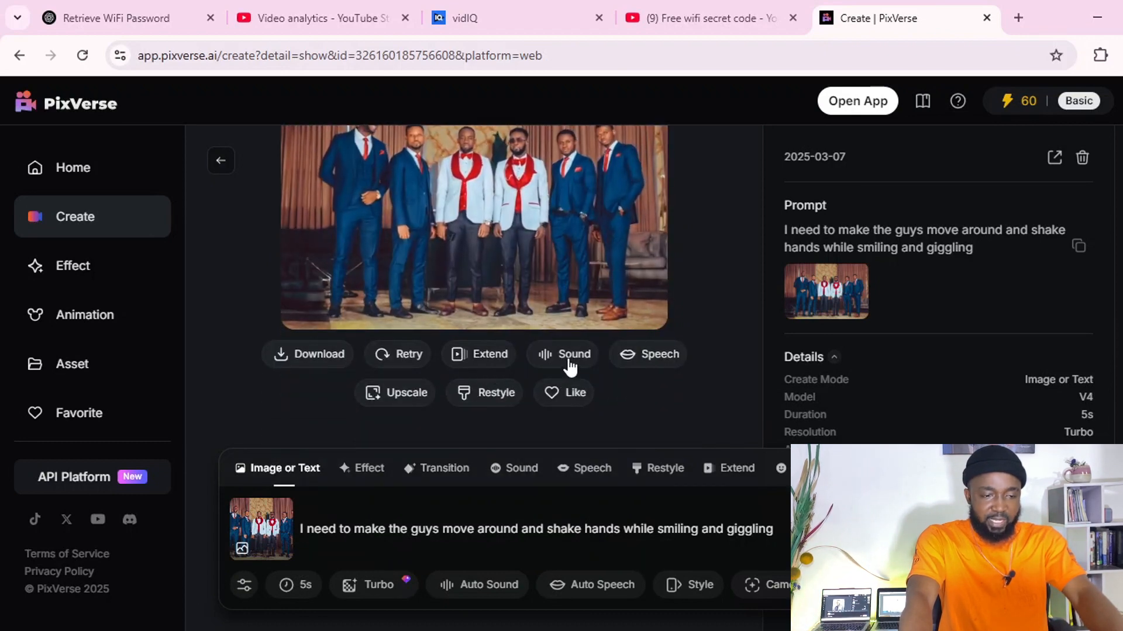
pyautogui.click(589, 368)
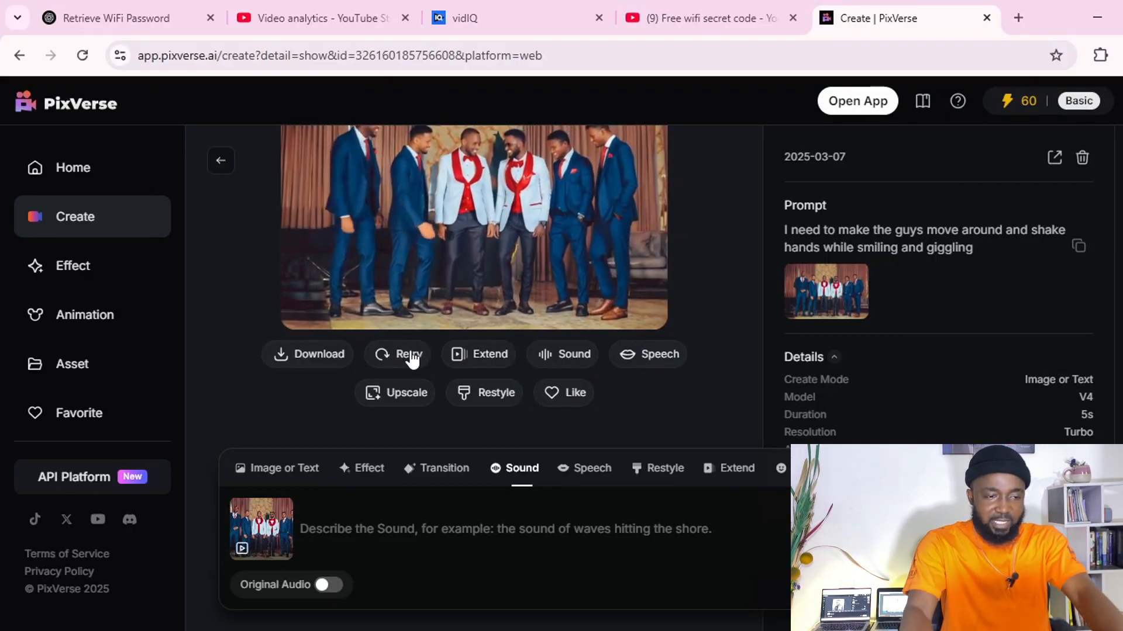
pyautogui.scroll(2, 464, 175)
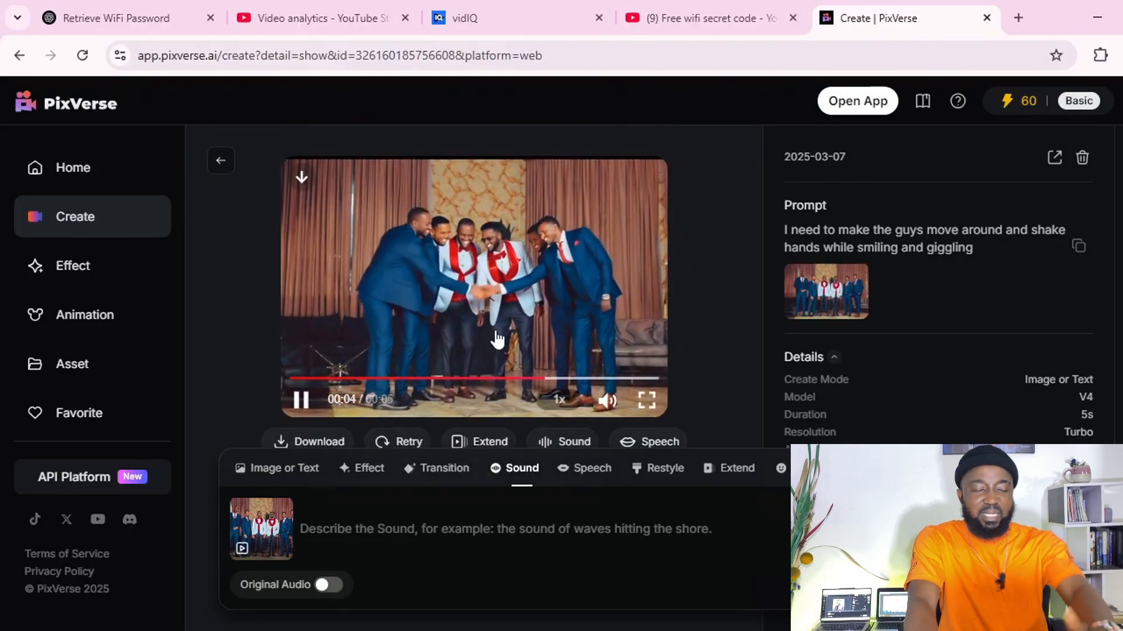
pyautogui.scroll(-2, 431, 416)
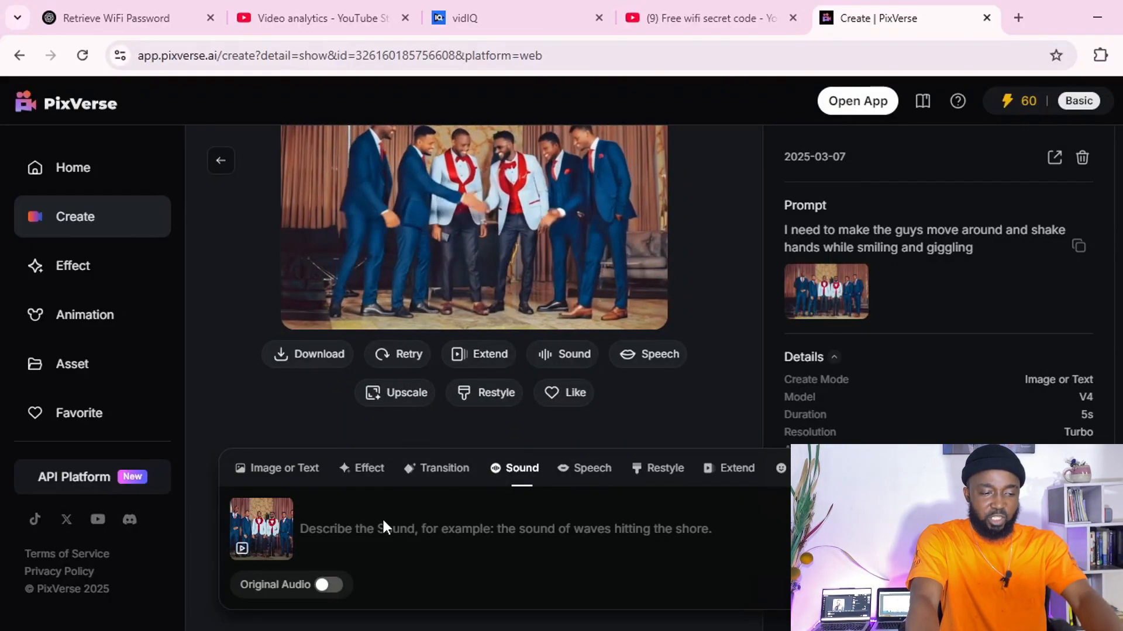
# Step: Begin the sound description with "Add a melodious blues sound in the background played"
pyautogui.click(401, 529)
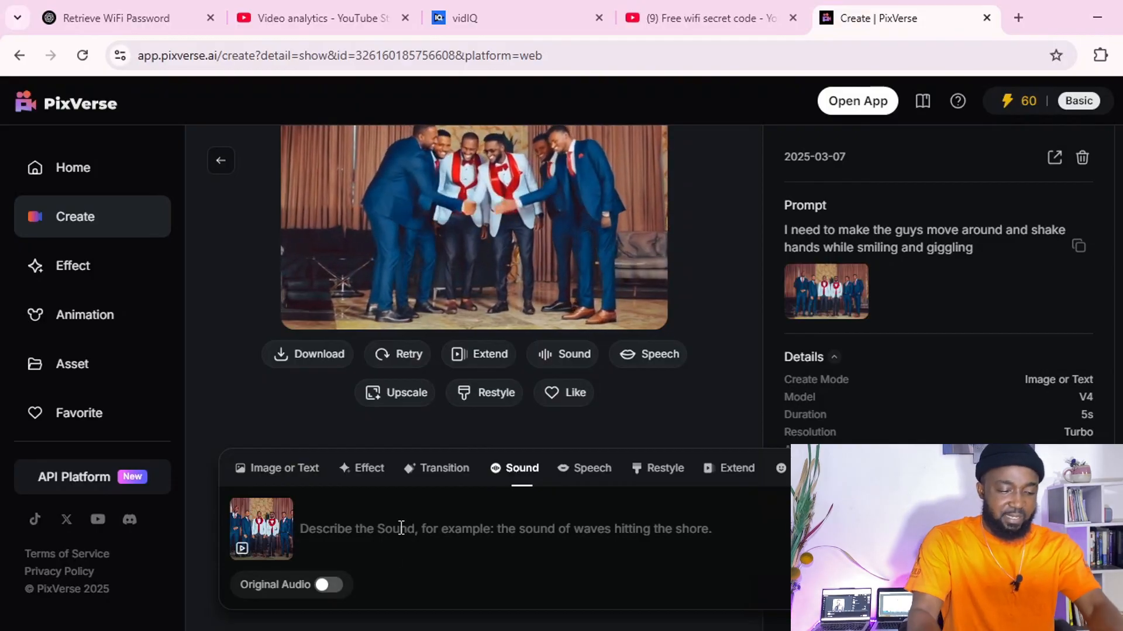
pyautogui.write('Add a ')
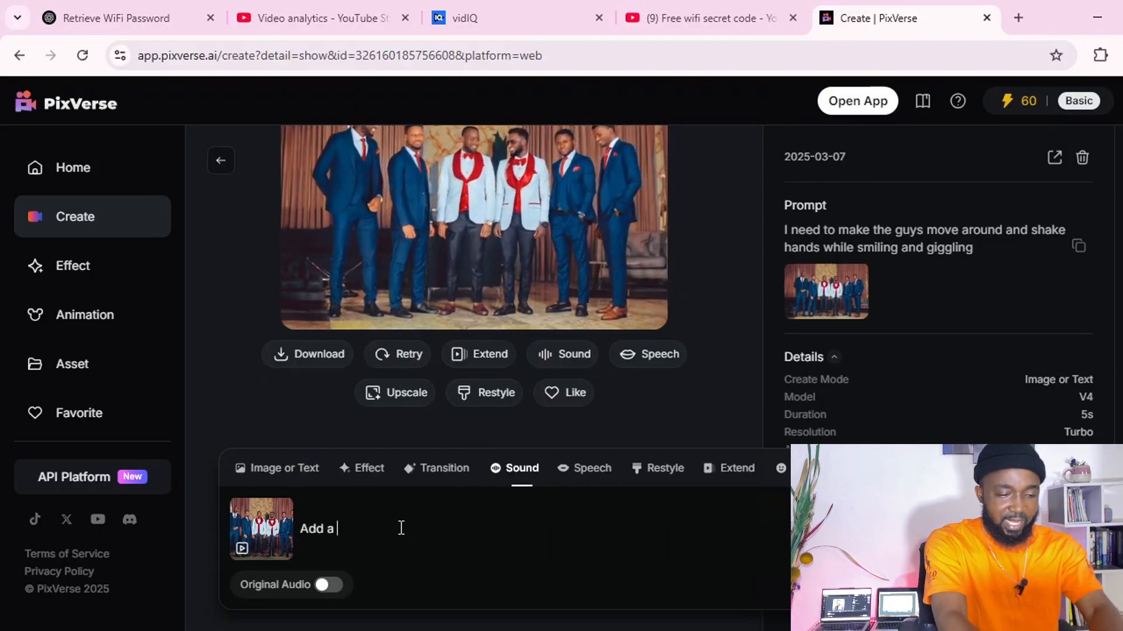
pyautogui.write('melo')
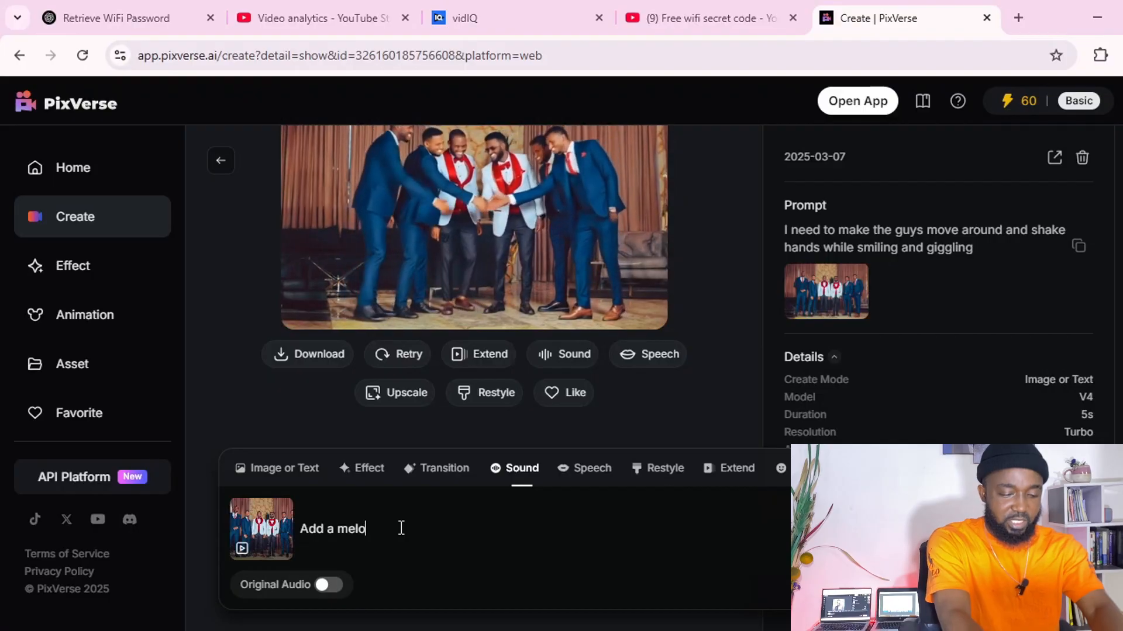
pyautogui.write('dious blues')
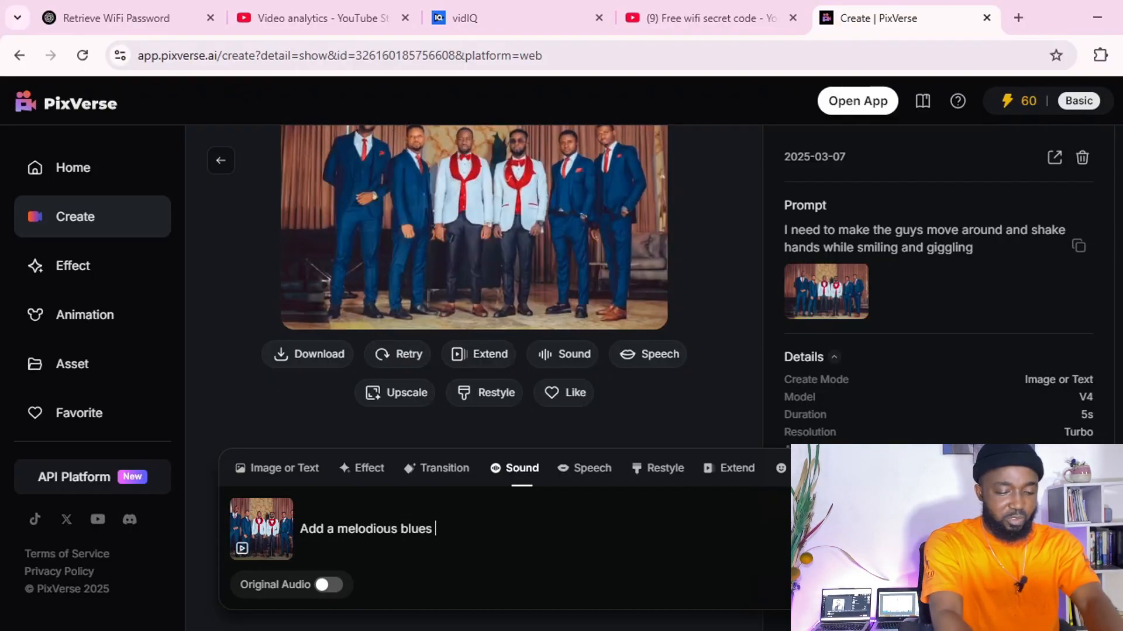
pyautogui.write(' soun')
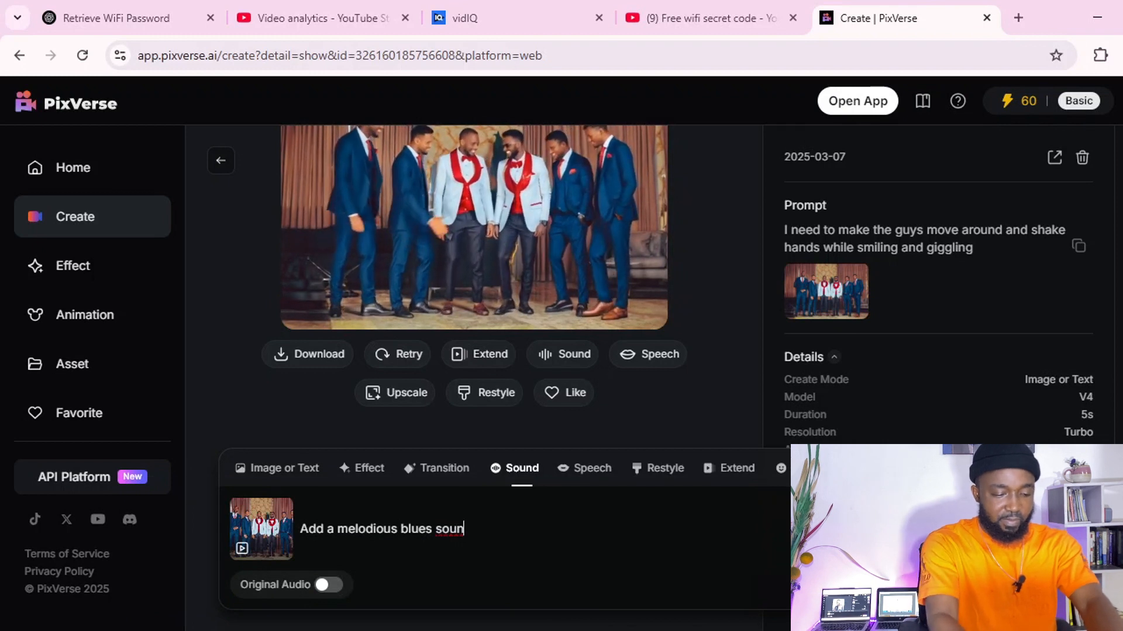
pyautogui.write('d in the background')
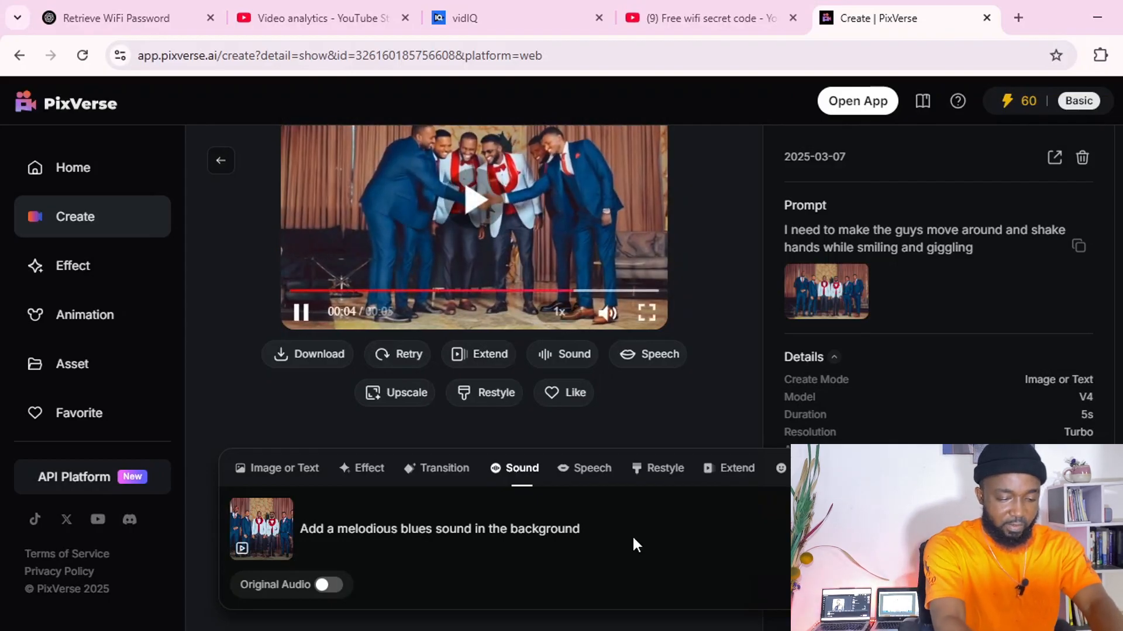
pyautogui.write('played w')
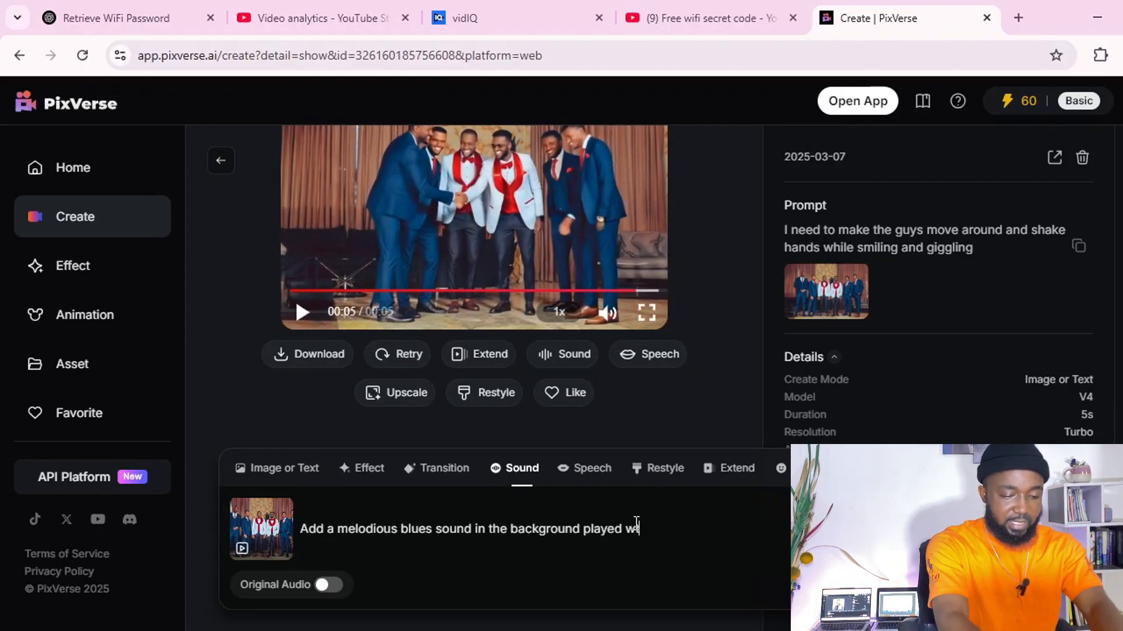
pyautogui.write('th sa')
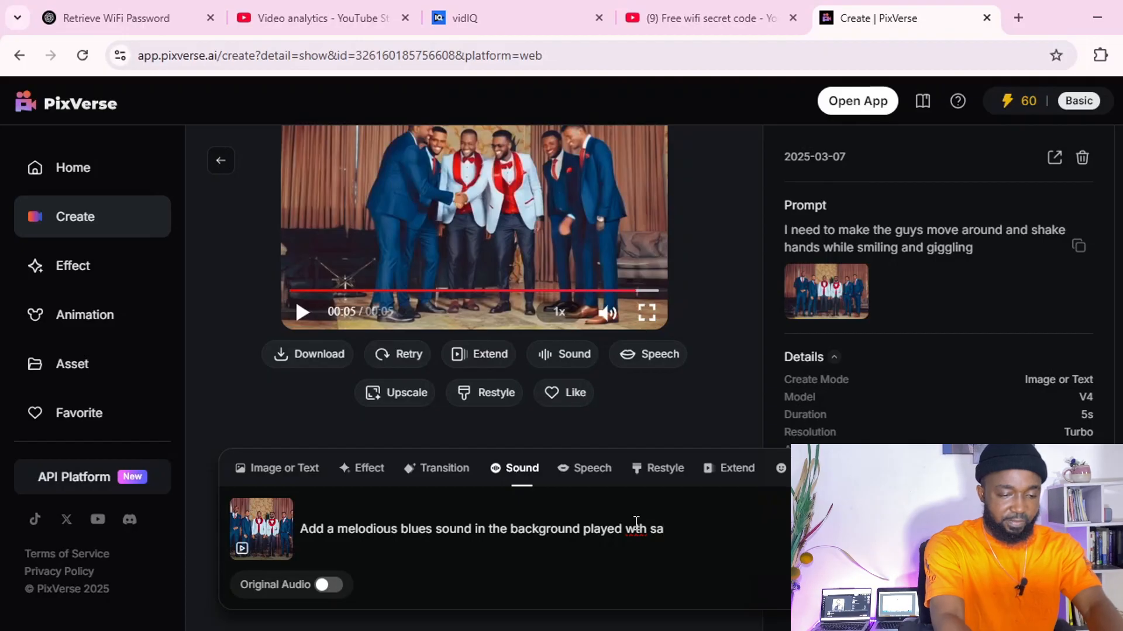